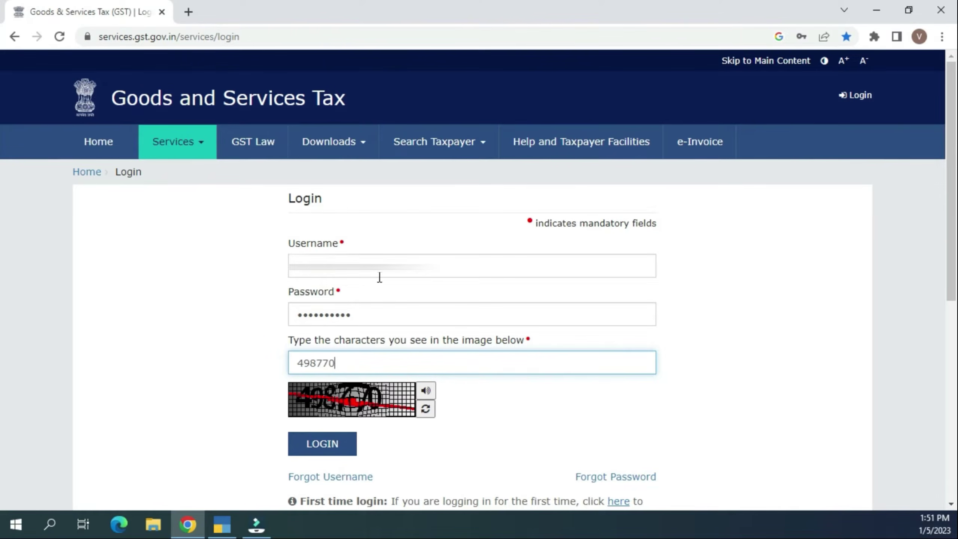
Step: Log in to the GST portal with the filled-in credentials and open the return dashboard
left_click(330, 447)
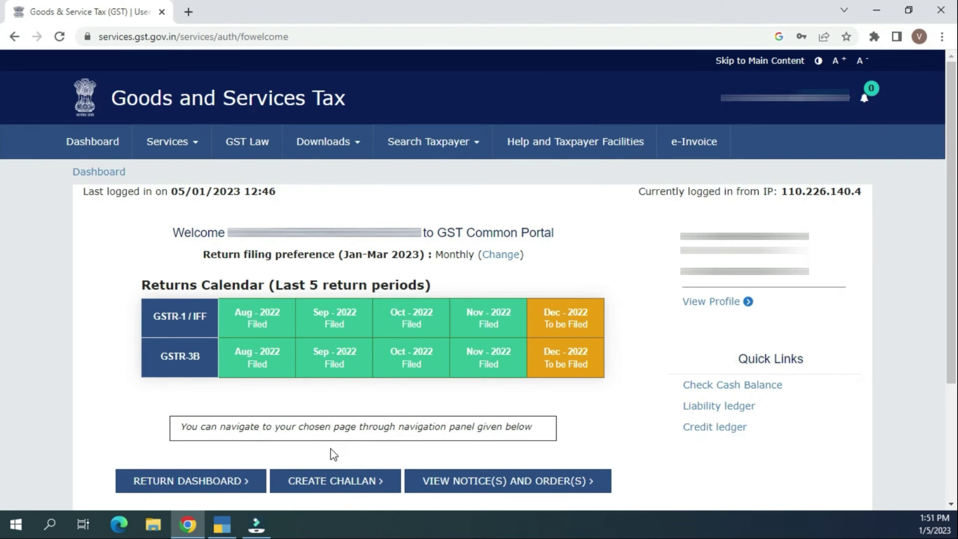
left_click(190, 487)
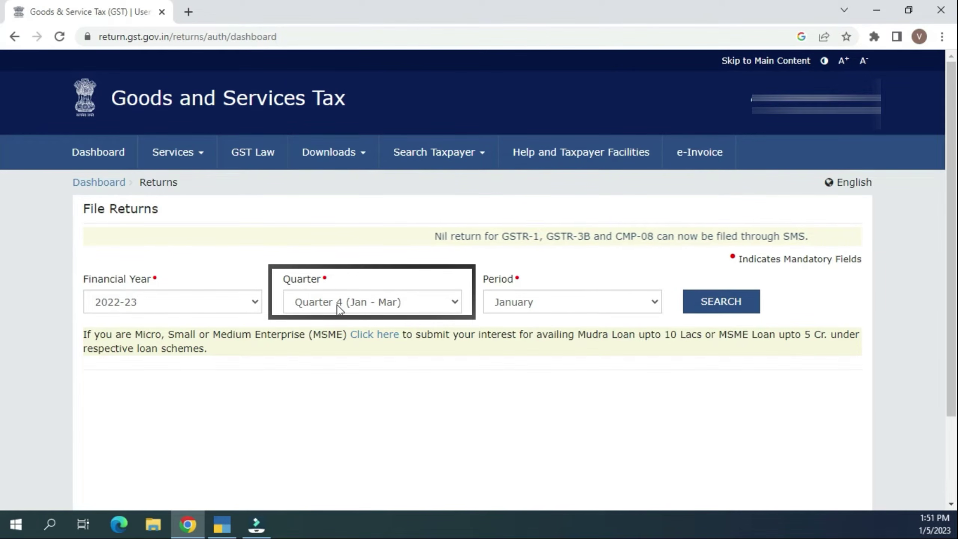
Step: Search the 2022-23 returns for Quarter 3 (Oct - Dec) with November as the period
left_click(338, 306)
left_click(358, 269)
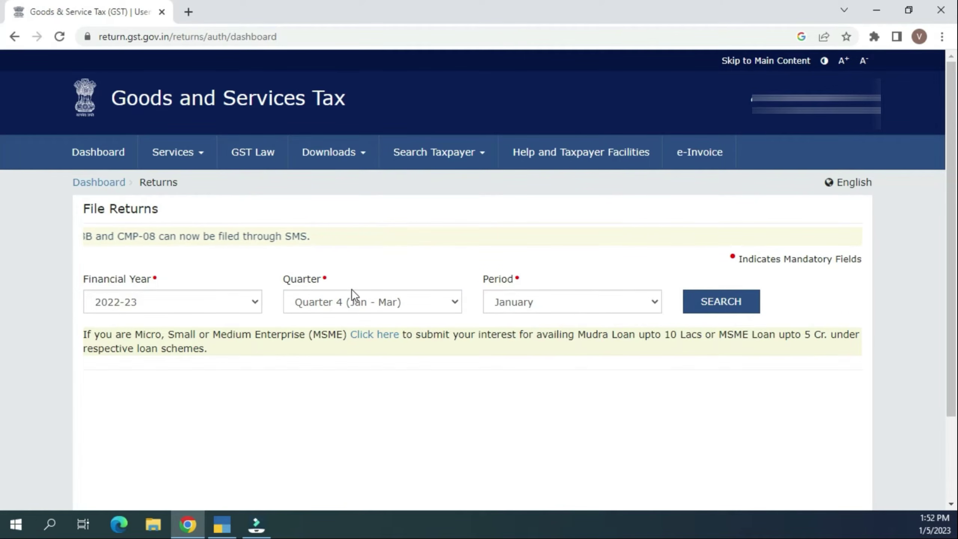
left_click(352, 301)
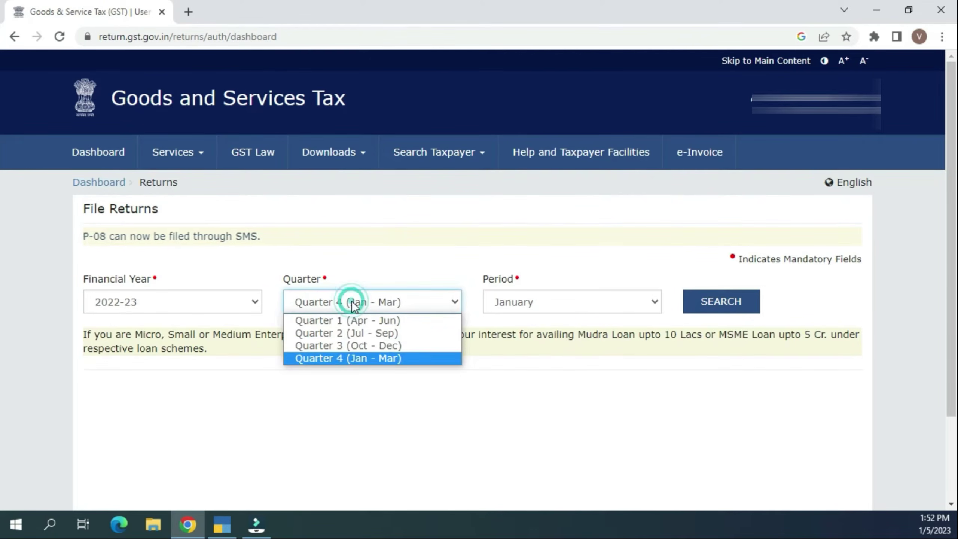
left_click(355, 346)
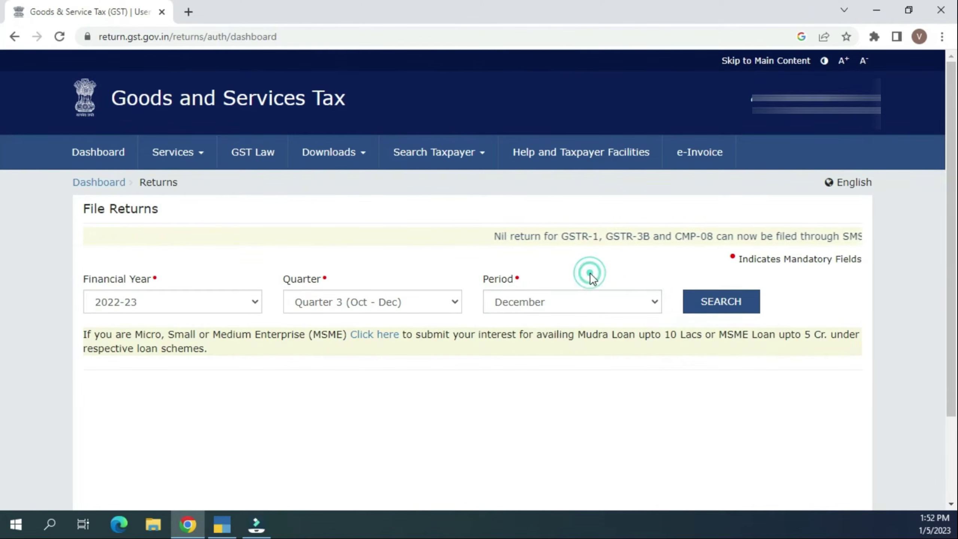
left_click(588, 301)
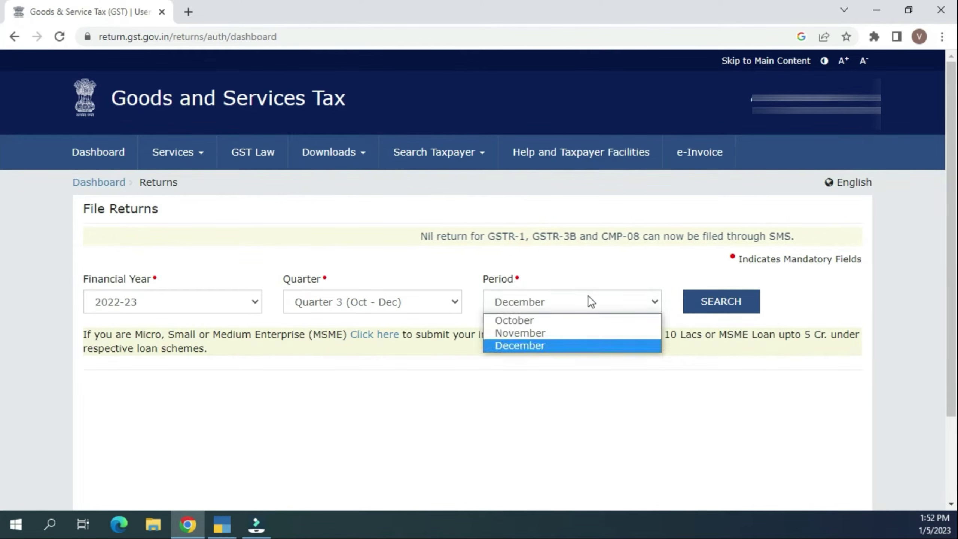
left_click(579, 332)
left_click(691, 308)
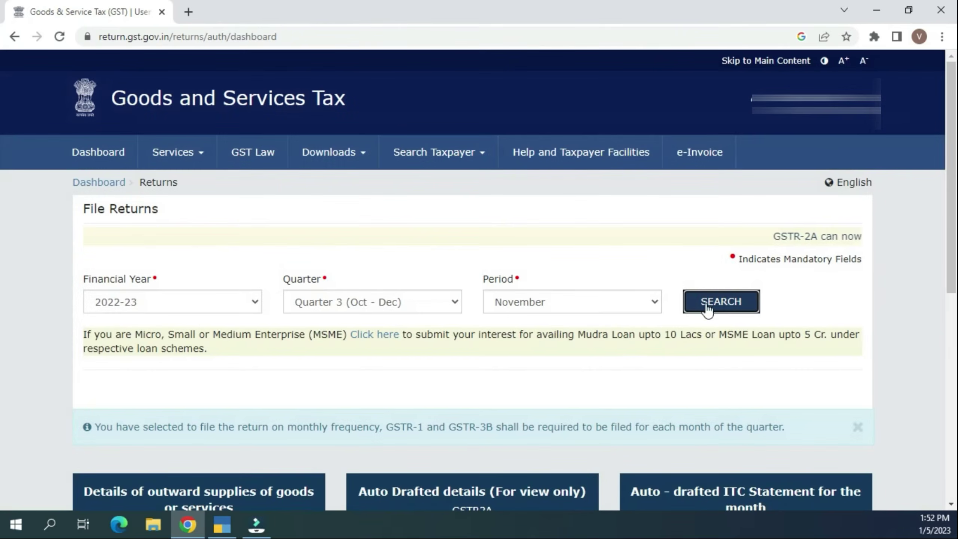
Step: Generate the GSTR2A data as a JSON file and download JSON - File 1
scroll(618, 336, "down", 8)
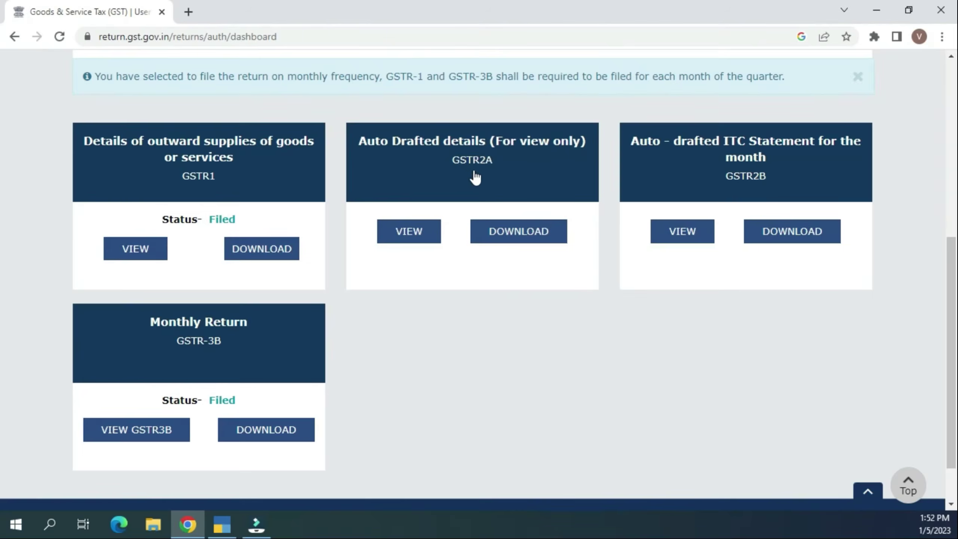
left_click(498, 239)
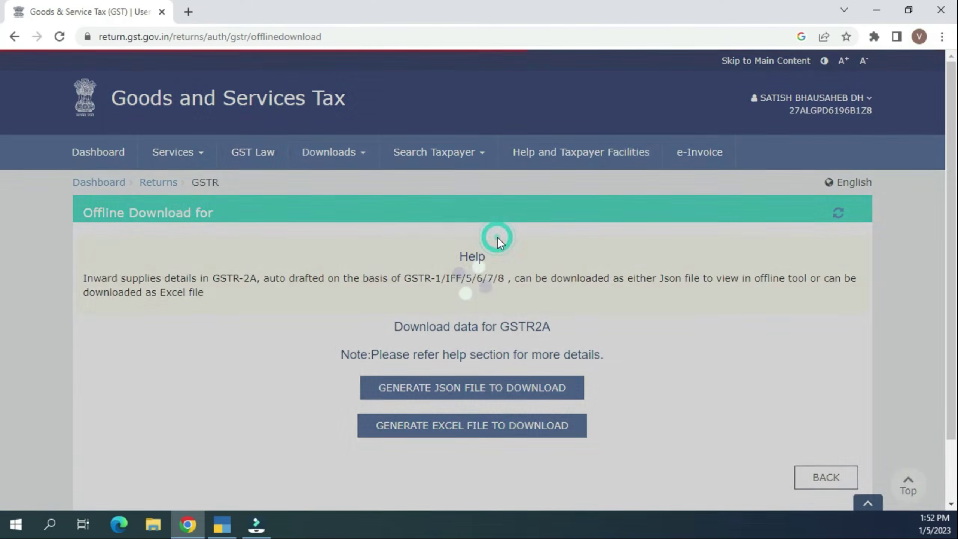
scroll(501, 239, "down", 2)
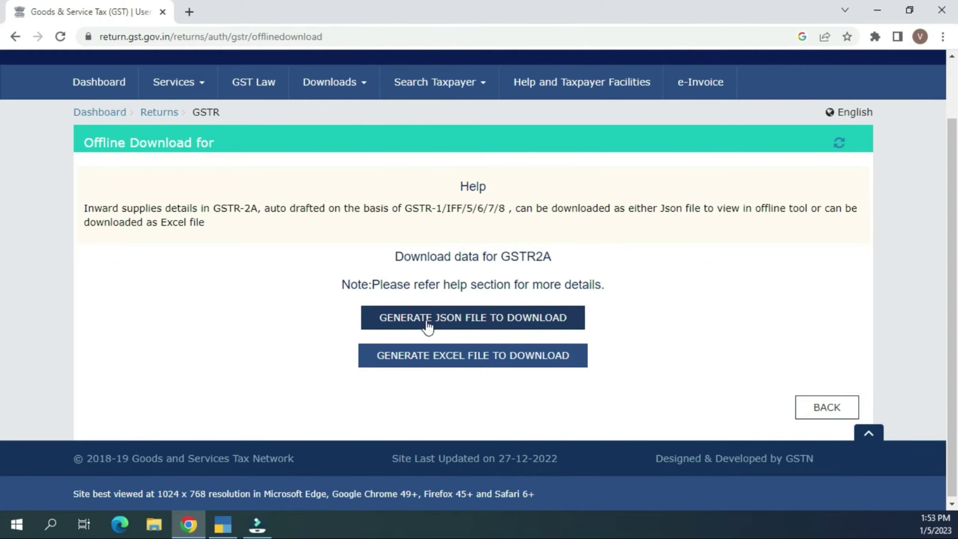
left_click(472, 321)
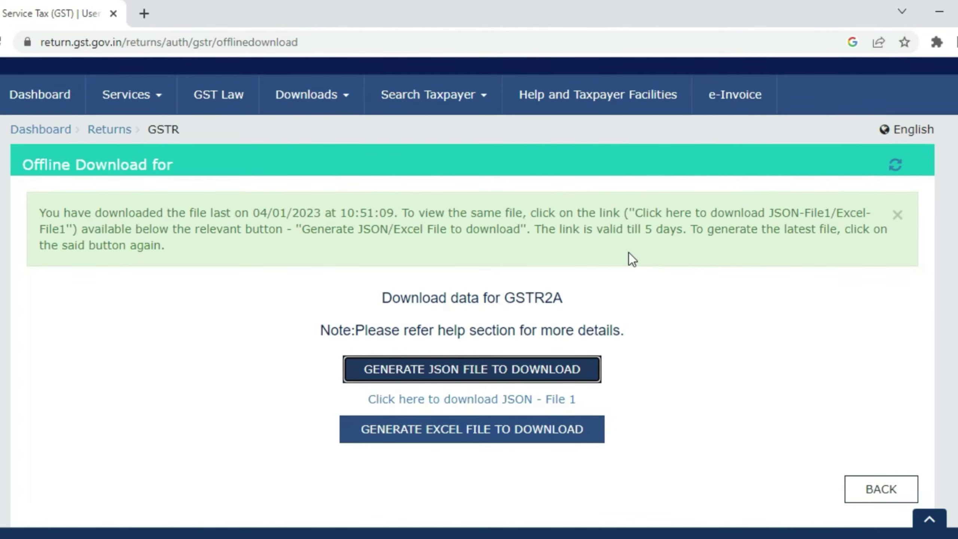
left_click(460, 400)
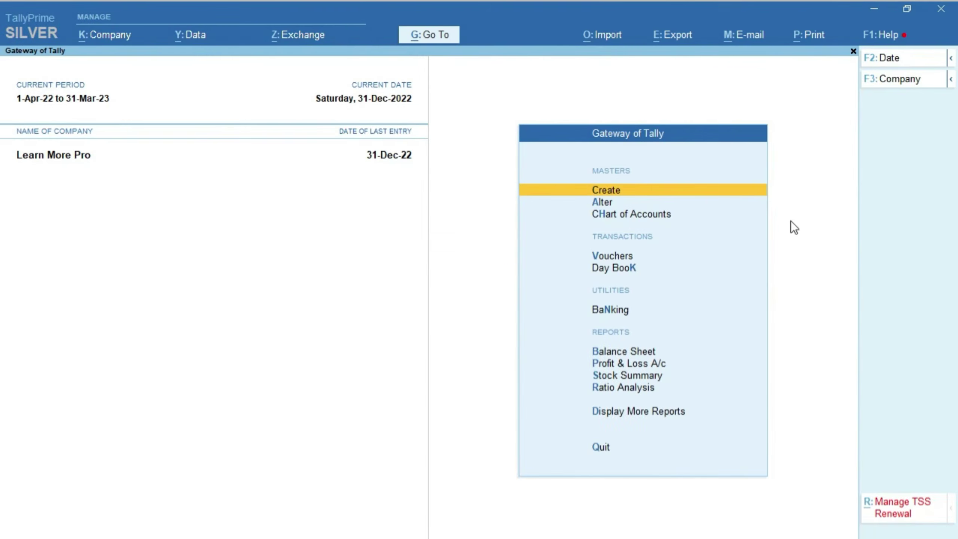
Step: Switch to TallyPrime and open Display More Reports from the Gateway of Tally
key("Down")
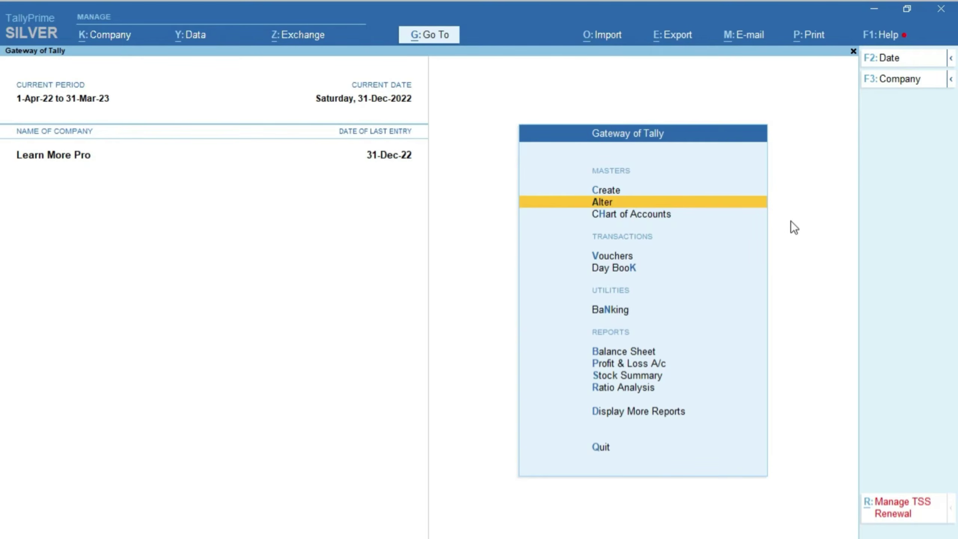
key("Down")
key("Down")
key("Down")
key("Down")
key("Down")
key("Down")
key("Down")
key("Down")
key("Down")
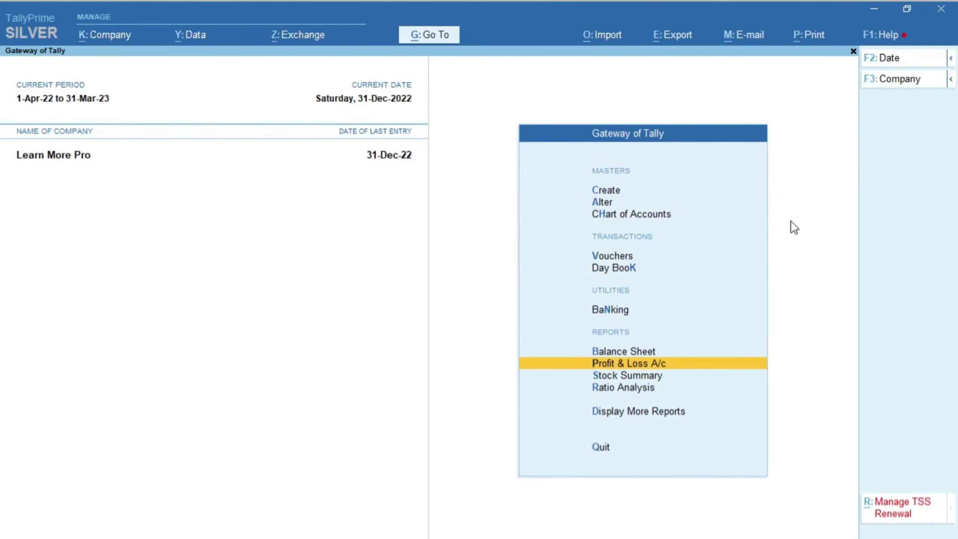
key("Return")
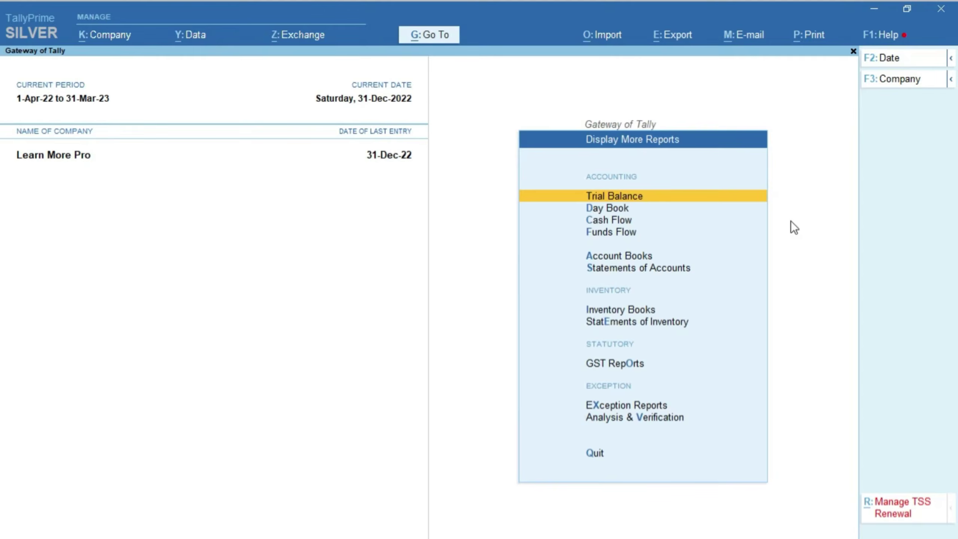
Step: Open the GSTR-2 report from the GST Reports
key("Down")
key("Down")
key("Down")
key("Down")
key("Down")
key("Down")
key("Down")
key("Down")
key("Down")
key("Up")
key("Return")
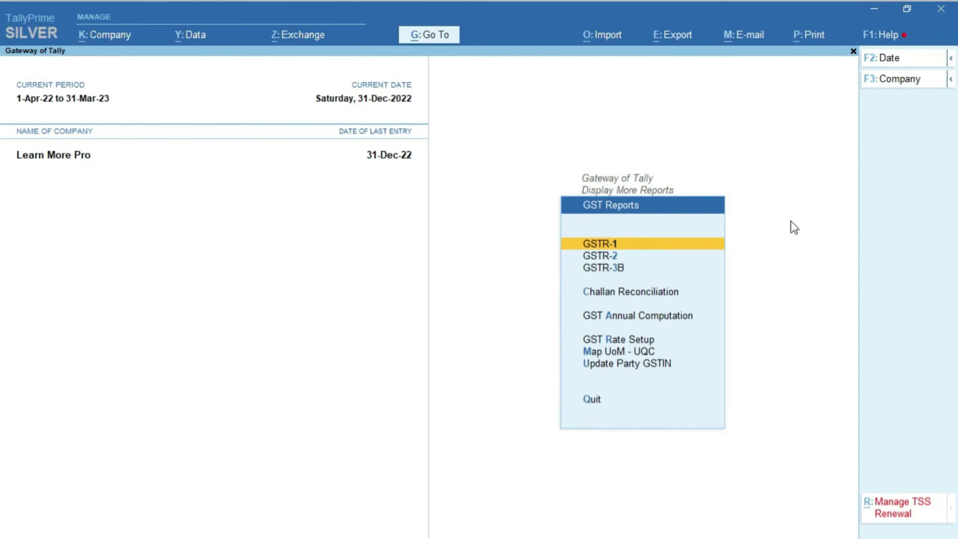
key("Down")
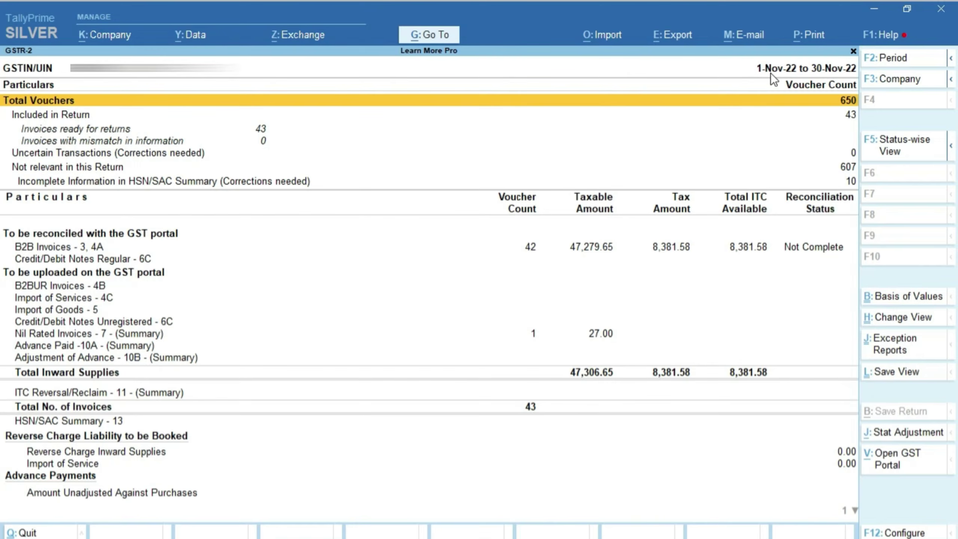
left_click(887, 59)
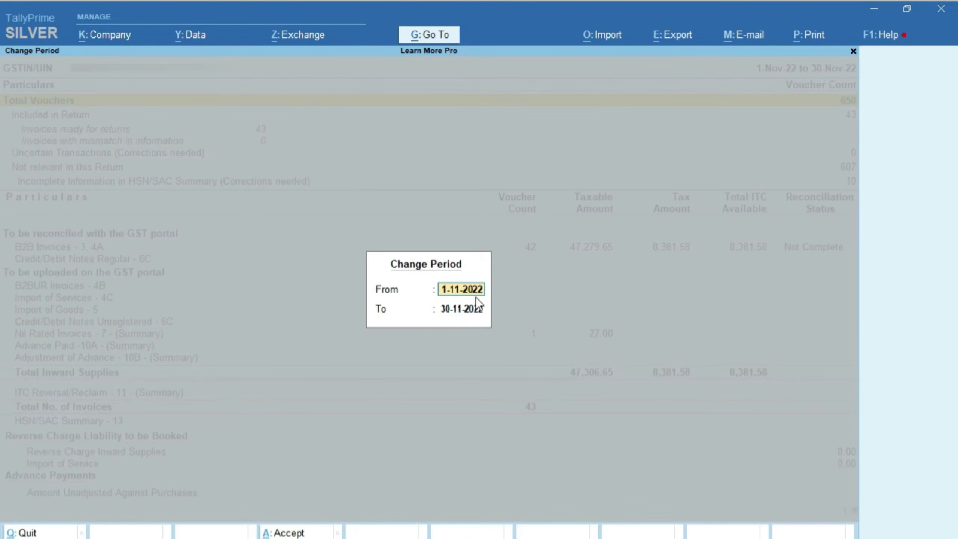
key("BackSpace")
key("Escape")
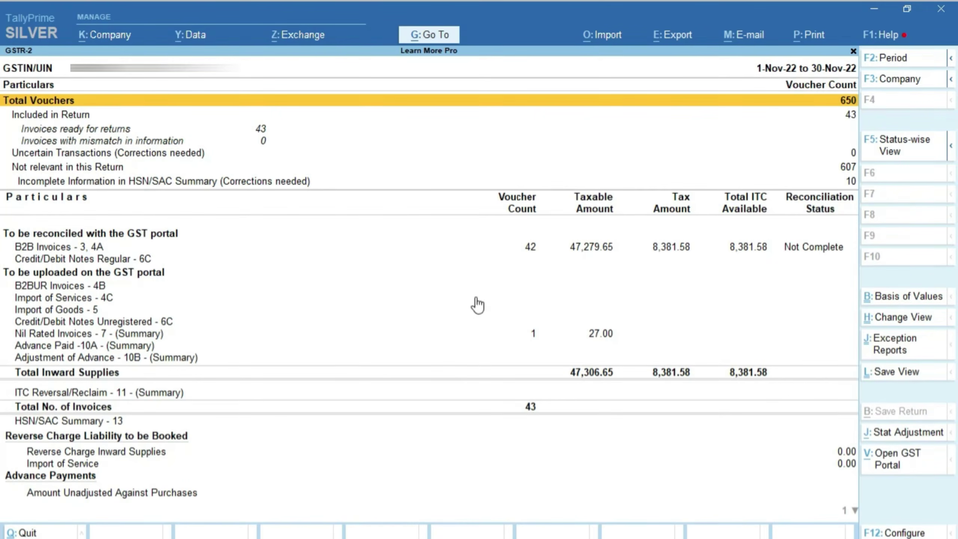
Step: Start loading a JSON file into the GSTR-2 report and specify the file path C:\Users\LMP05\Desktop\GSTR 2A
left_click(602, 38)
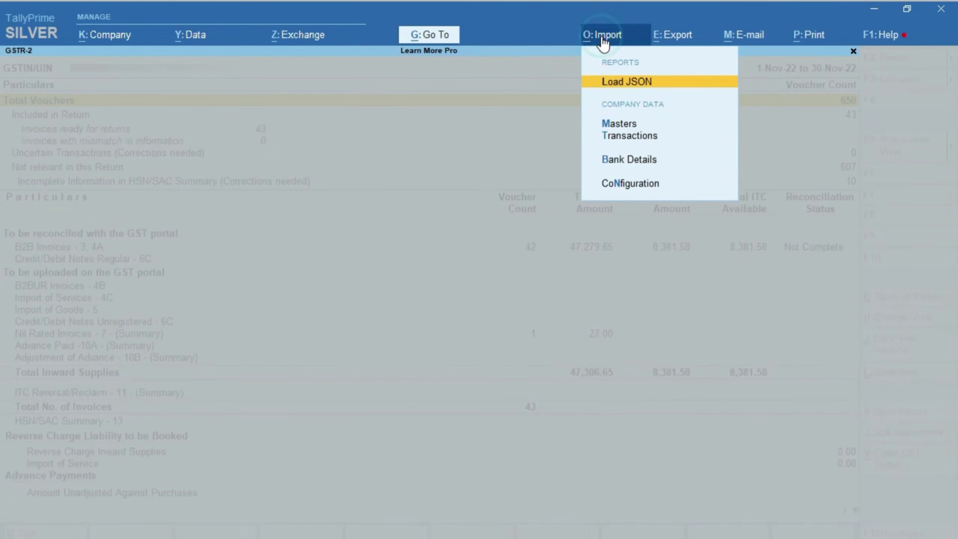
left_click(619, 88)
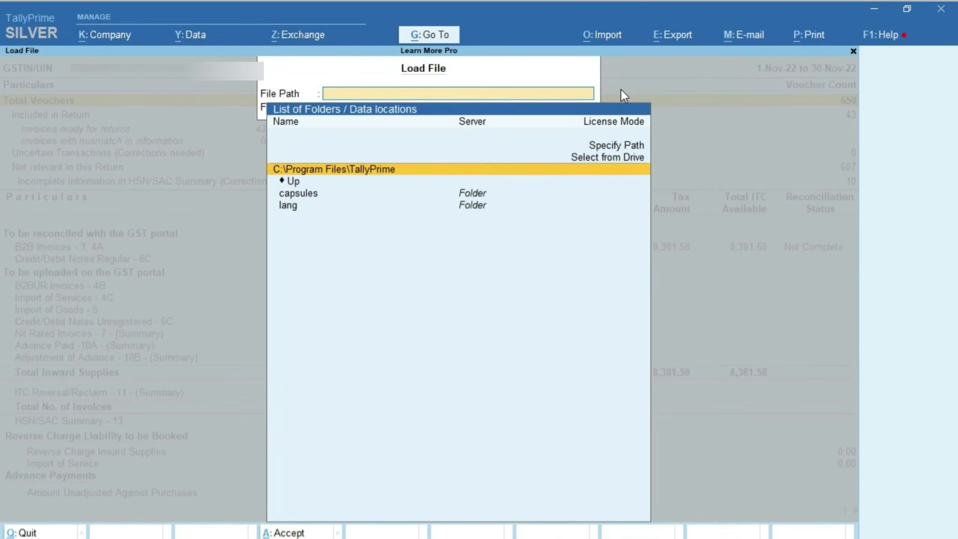
key("Up")
key("Up")
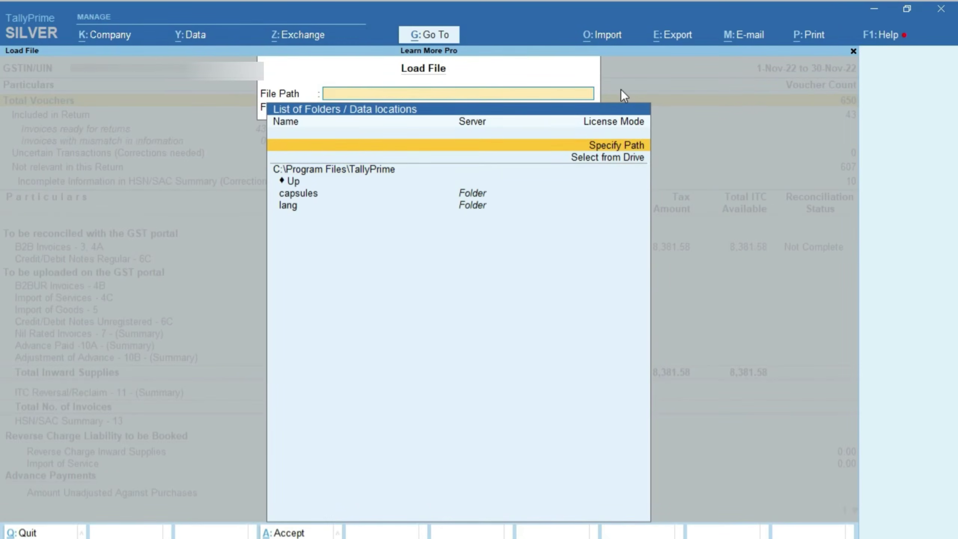
key("Return")
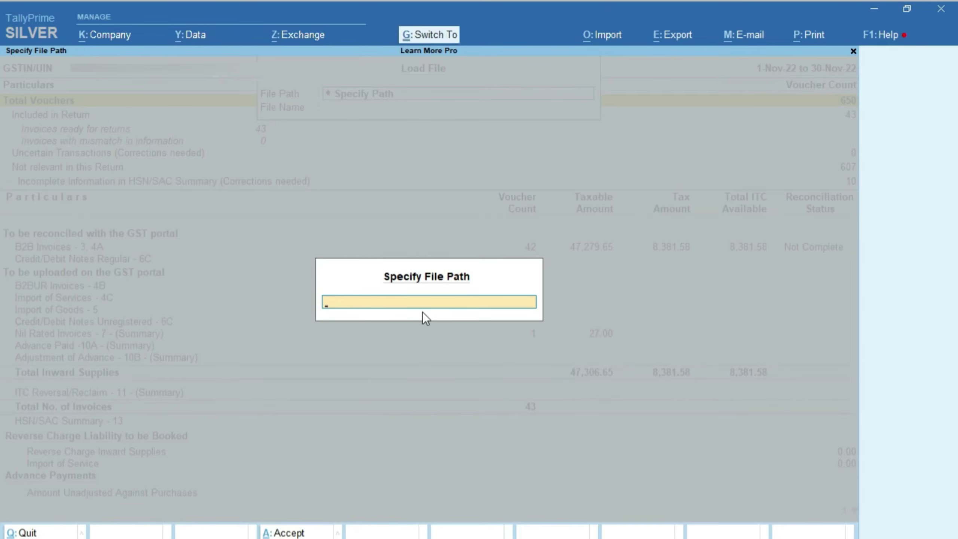
type("C:\\Users\\LMP05\\Desktop\\GSTR 2A")
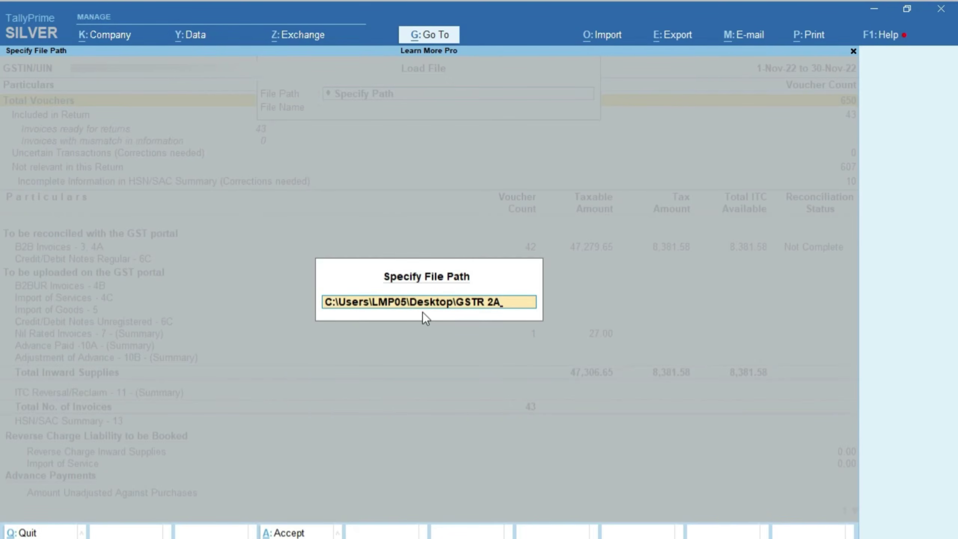
key("Return")
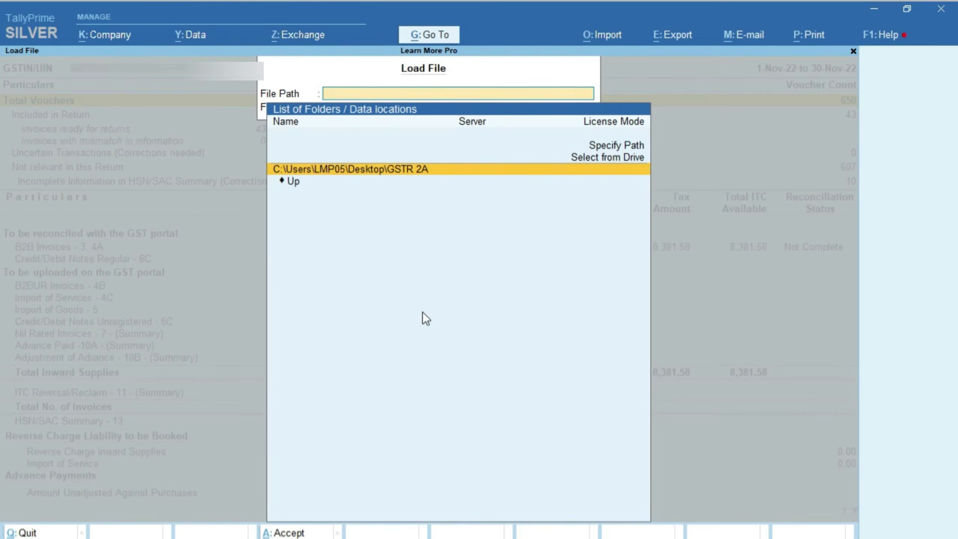
Step: Load the 11/2022 GSTR-2A returns zip from the GSTR 2A folder and accept updating the reconciliation of invoice status
key("Return")
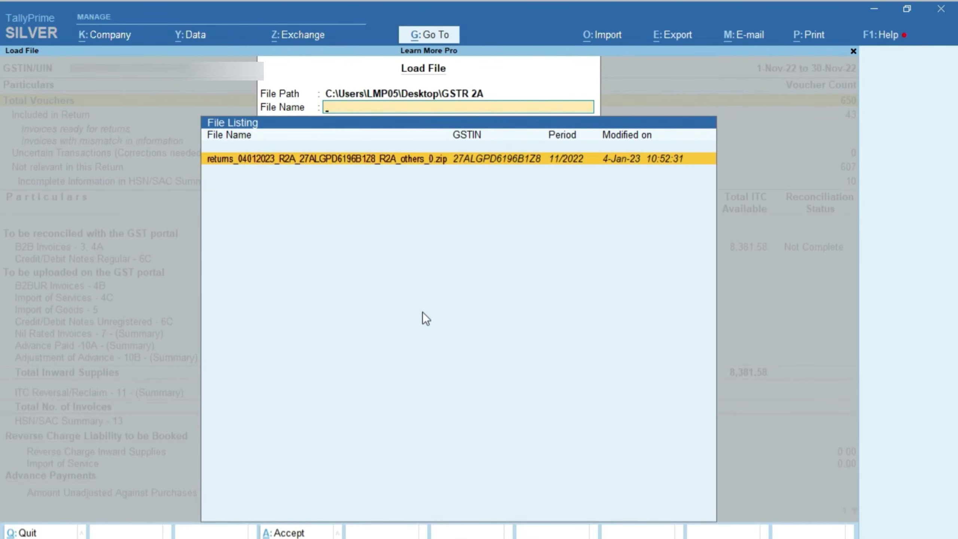
key("Return")
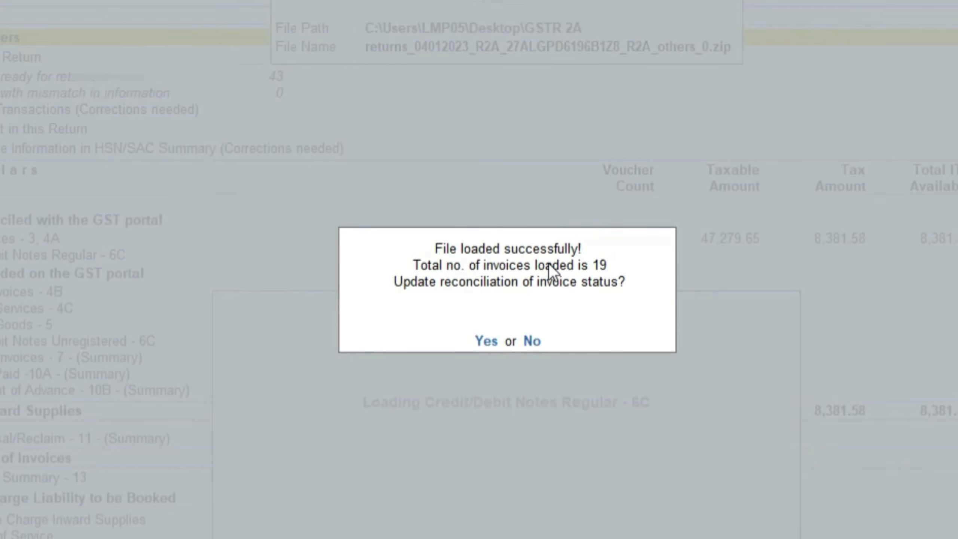
key("y")
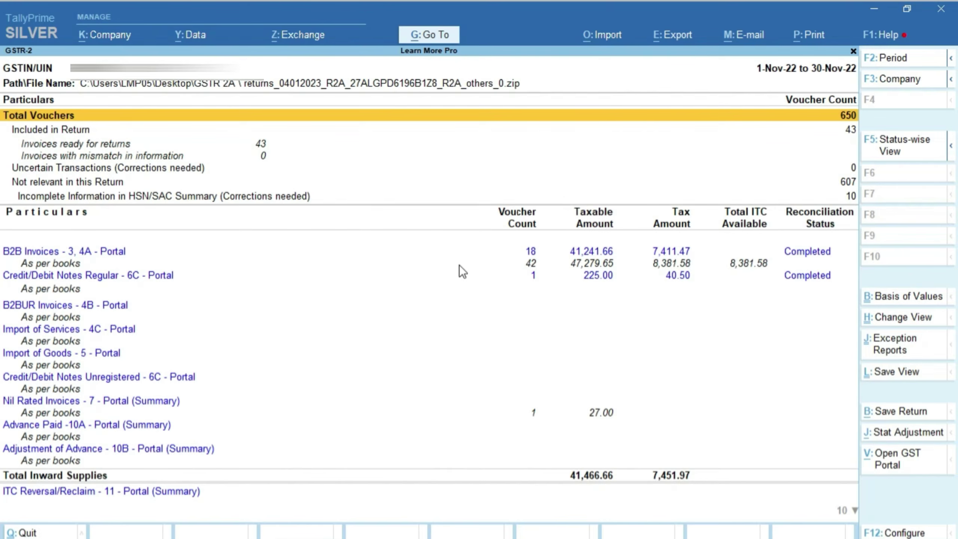
Step: Open the B2B Invoices - 3, 4A portal line and review its supplier-wise amounts from the portal against the books
key("Down")
key("Down")
key("Down")
key("Down")
key("Down")
key("Down")
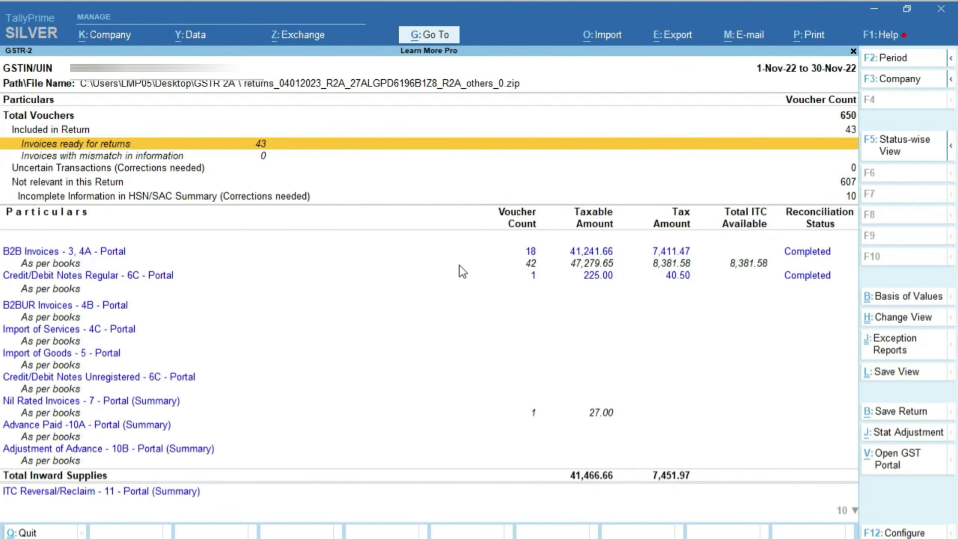
key("Down")
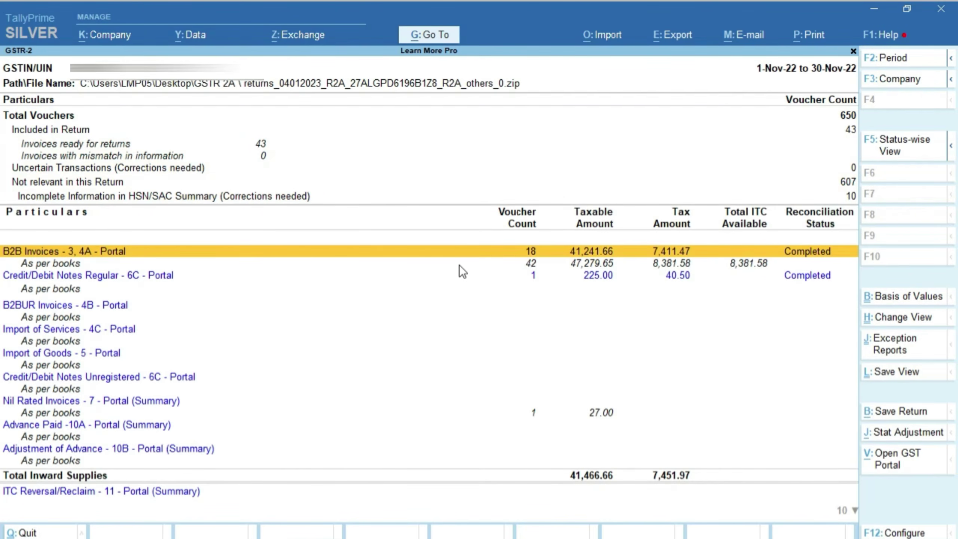
key("Down")
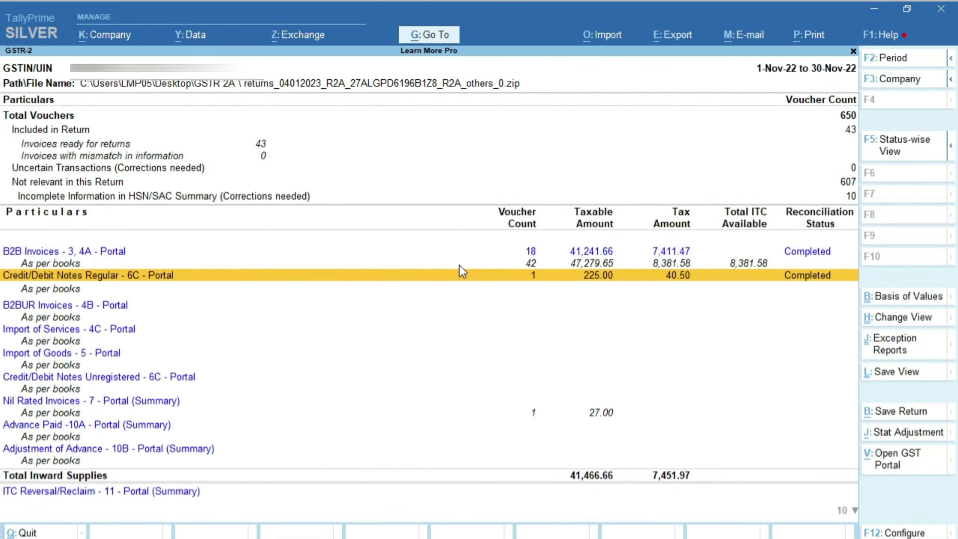
key("Up")
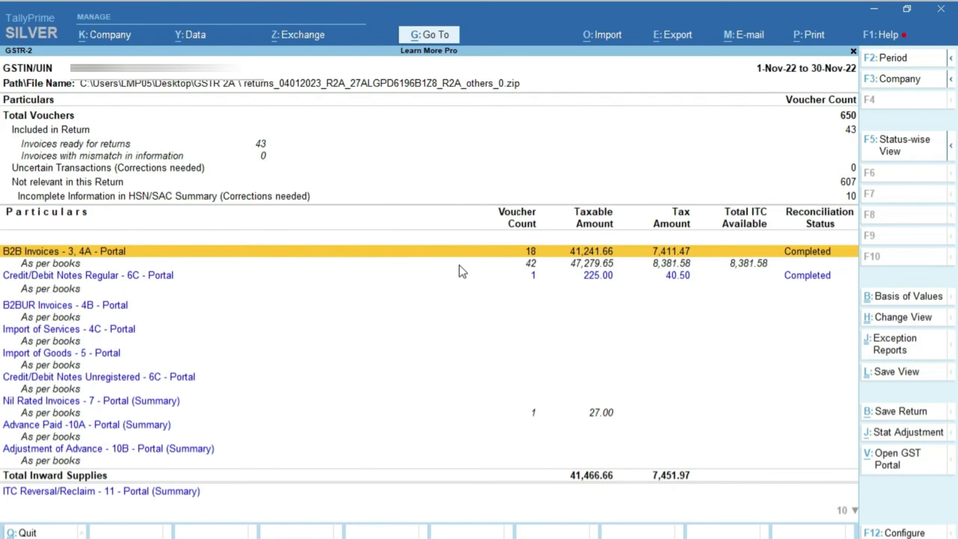
key("Return")
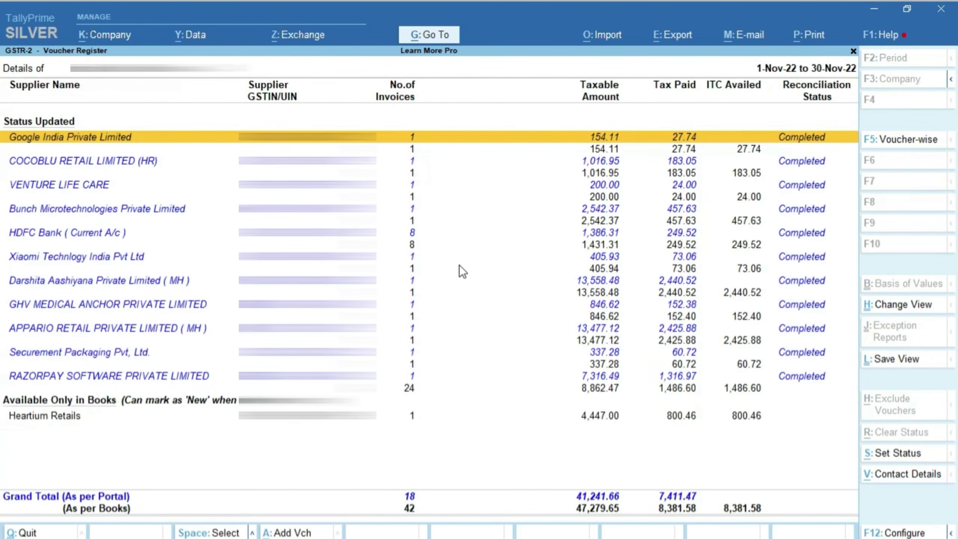
key("Down")
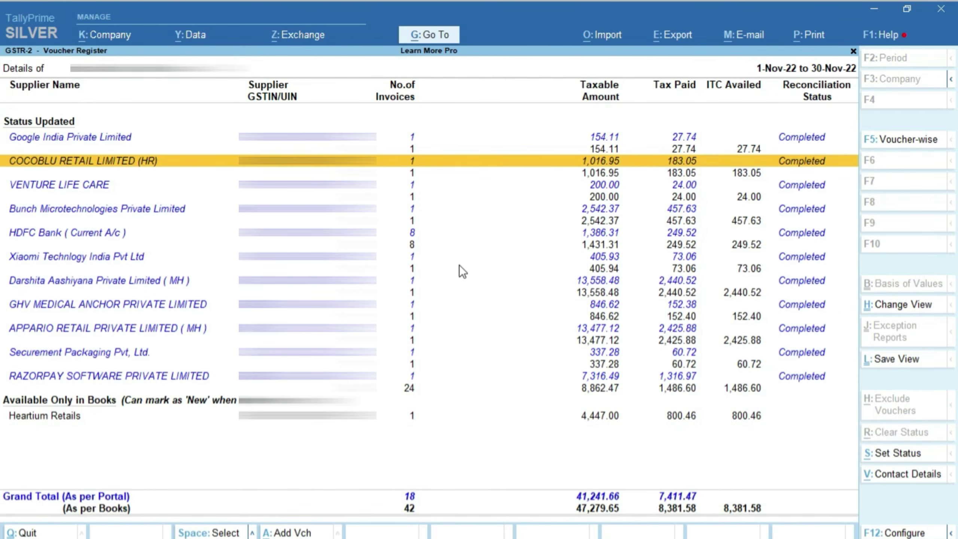